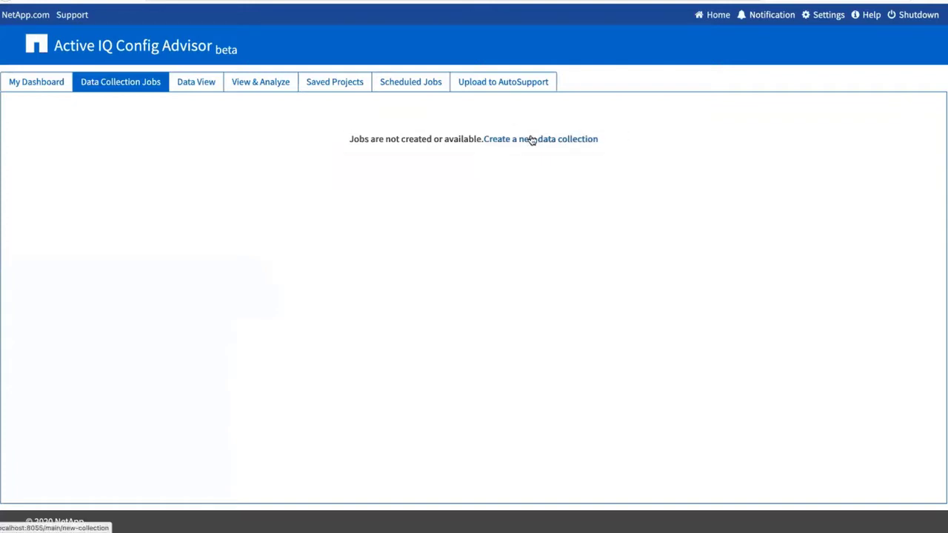
# Create a new data collection using the NetApp HCI Pre-Deployment profile
pyautogui.click(531, 140)
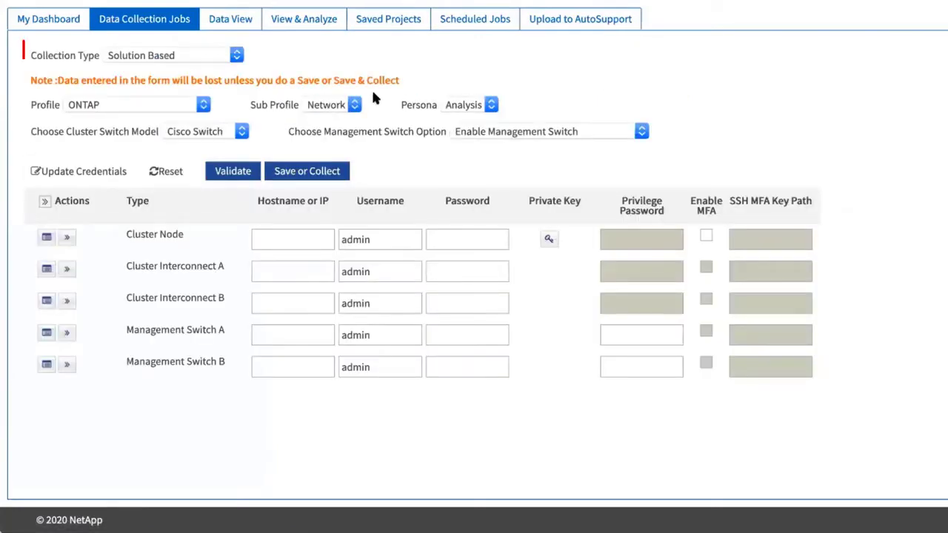
pyautogui.click(197, 104)
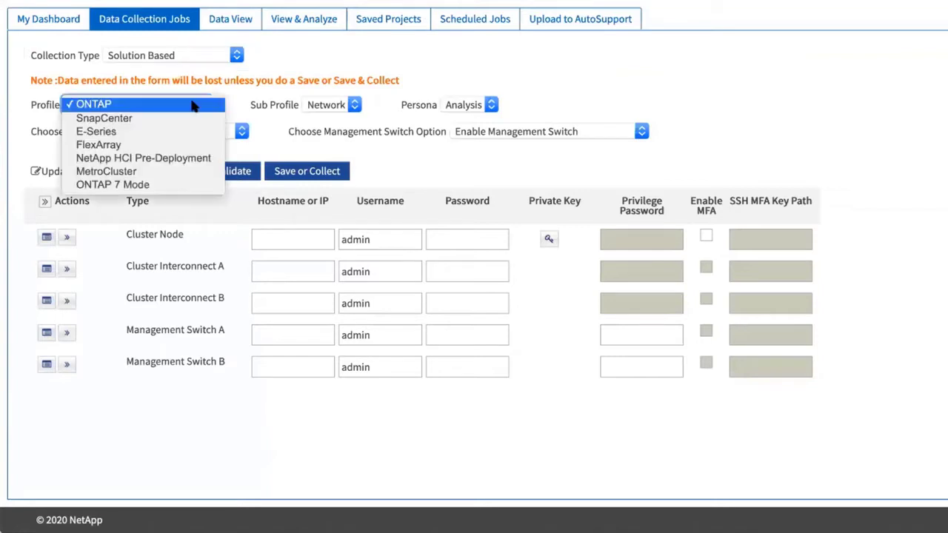
pyautogui.click(164, 159)
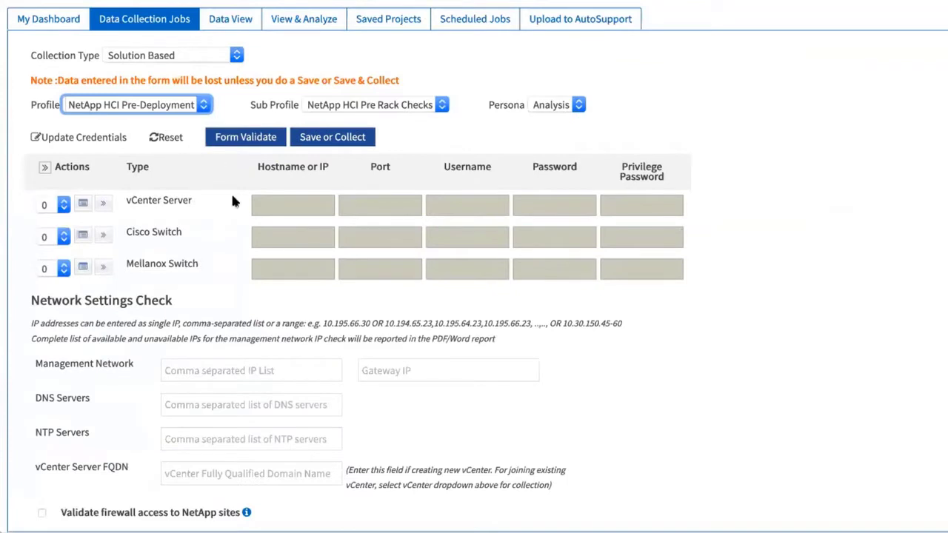
# Set the device counts to 1 vCenter Server and 4 Cisco Switches
pyautogui.scroll(-1, 232, 202)
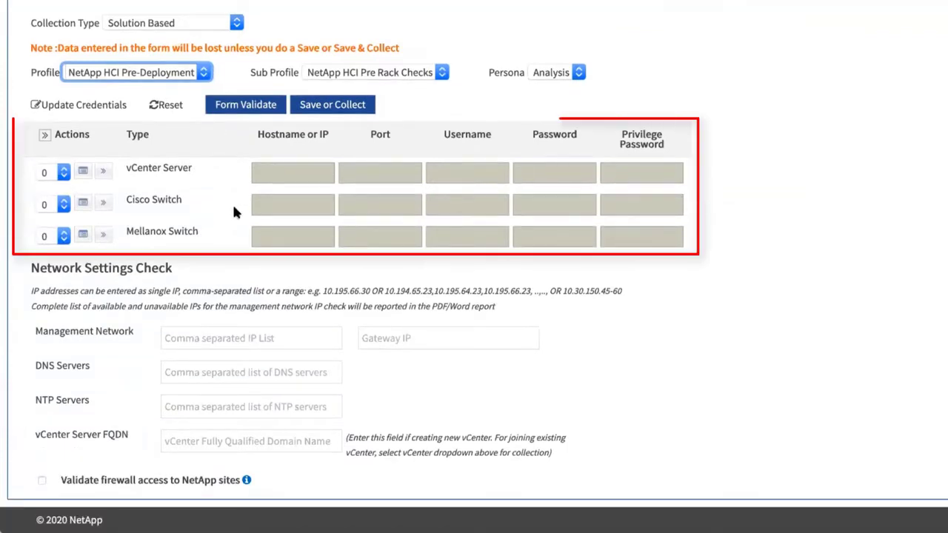
pyautogui.click(64, 172)
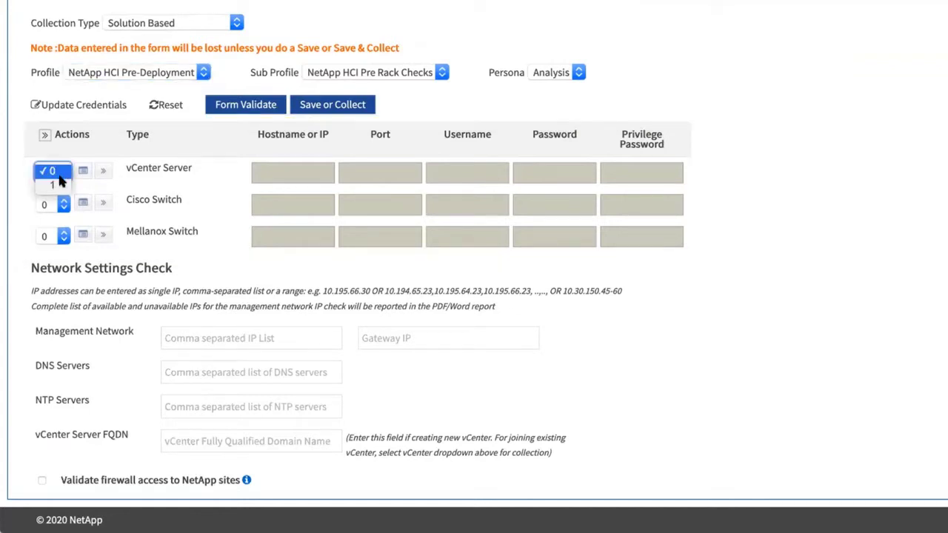
pyautogui.click(57, 182)
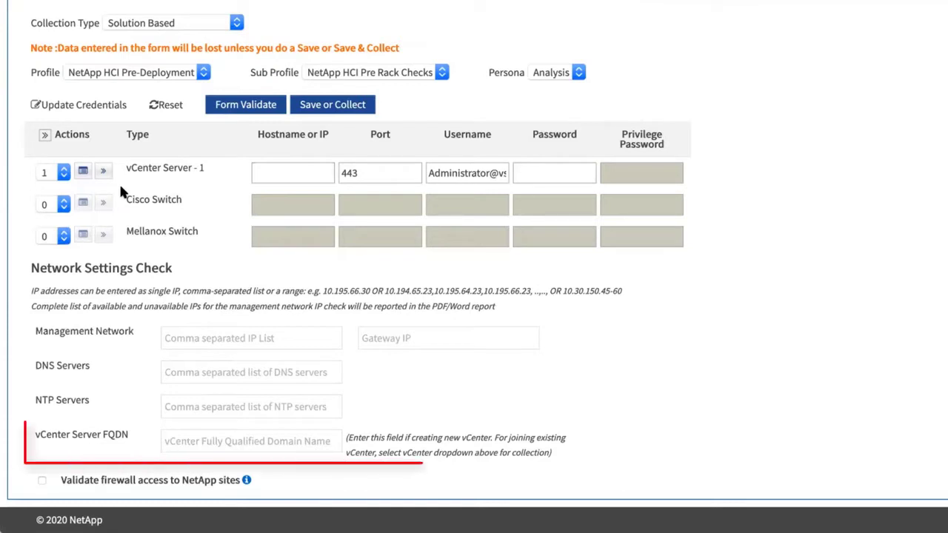
pyautogui.click(169, 437)
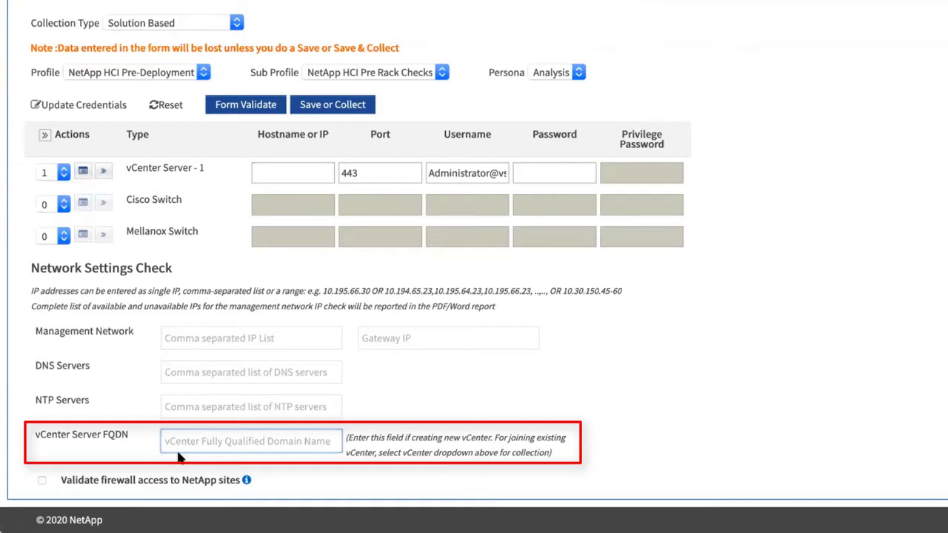
pyautogui.click(66, 207)
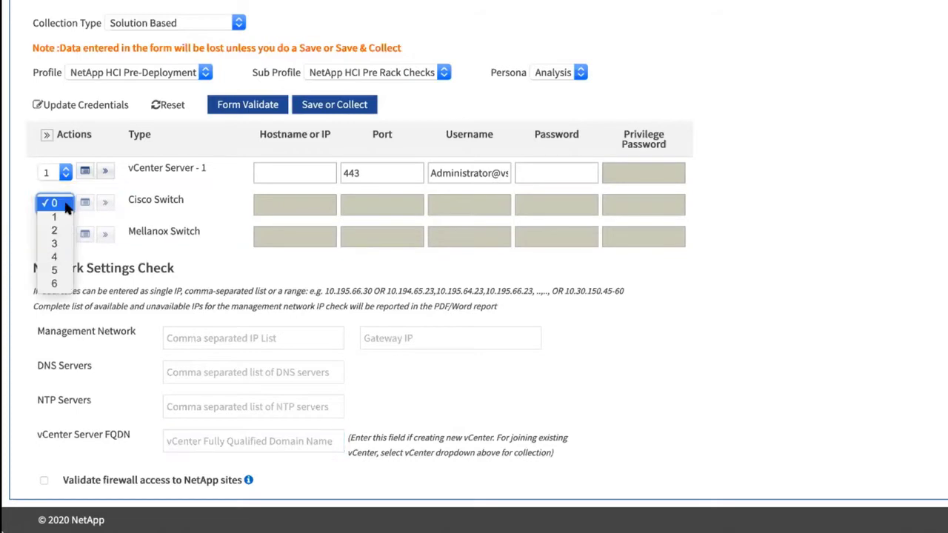
pyautogui.click(54, 257)
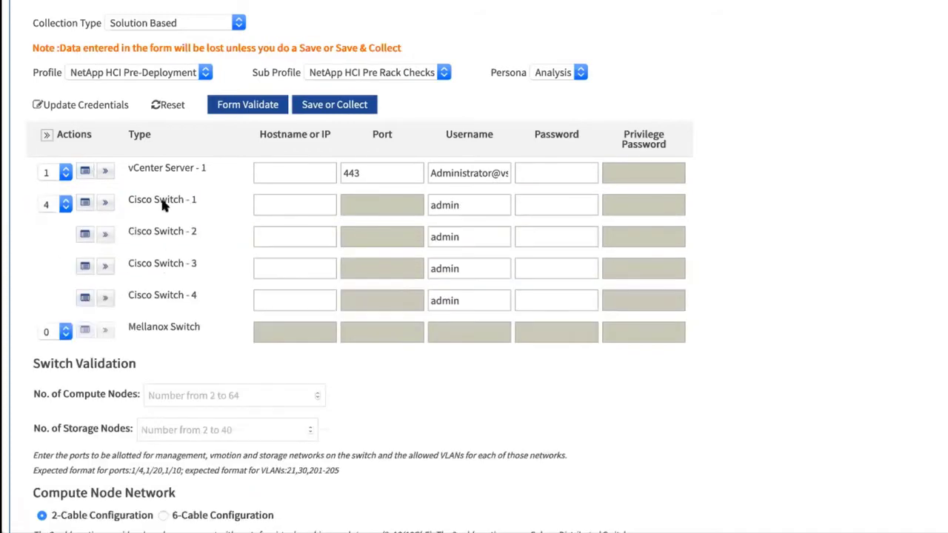
# In Switch Validation, set the number of compute nodes to 2 and the number of storage nodes to 2
pyautogui.scroll(-2, 162, 206)
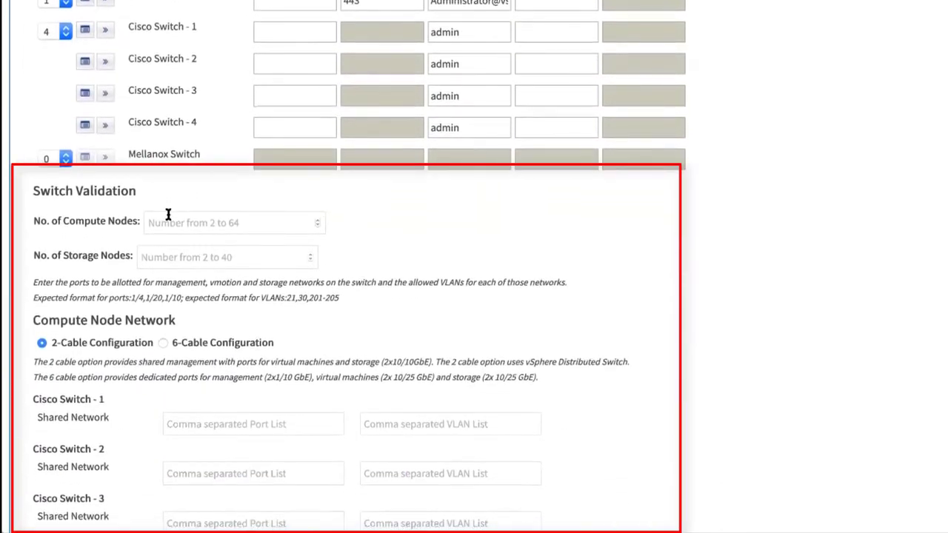
pyautogui.scroll(-1, 168, 214)
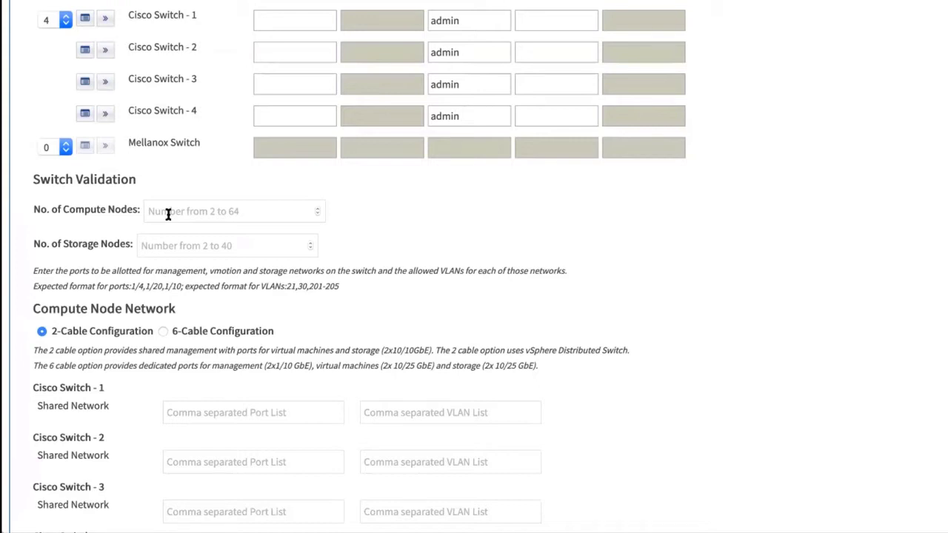
pyautogui.click(169, 214)
pyautogui.write('2')
pyautogui.click(164, 244)
pyautogui.write('2')
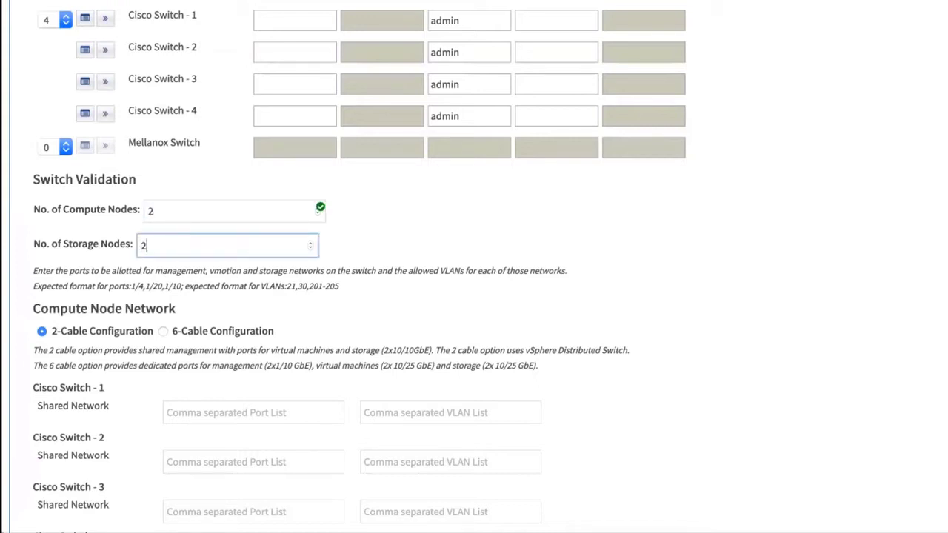
# Try the 6-Cable Configuration for the compute node network and look over the switches' port and VLAN fields
pyautogui.scroll(-2, 213, 296)
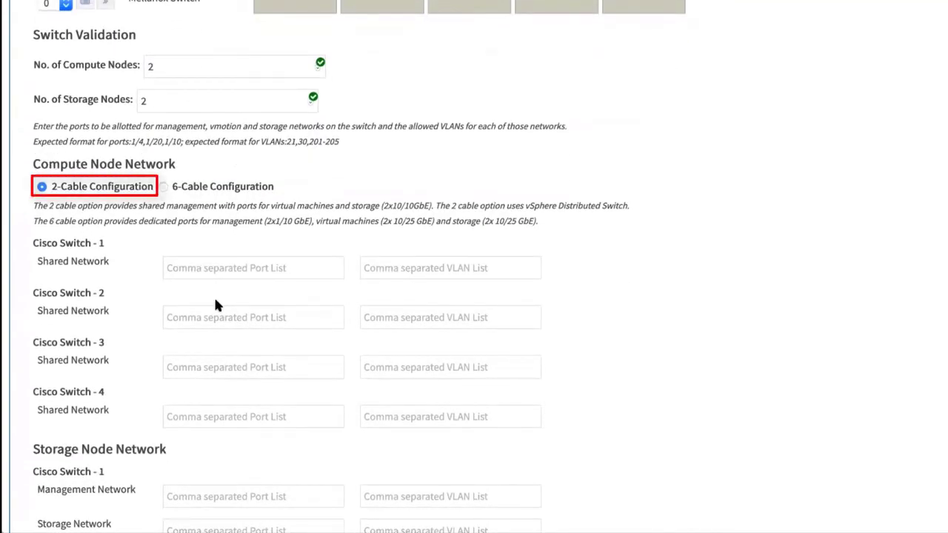
pyautogui.click(163, 185)
pyautogui.scroll(-1, 207, 302)
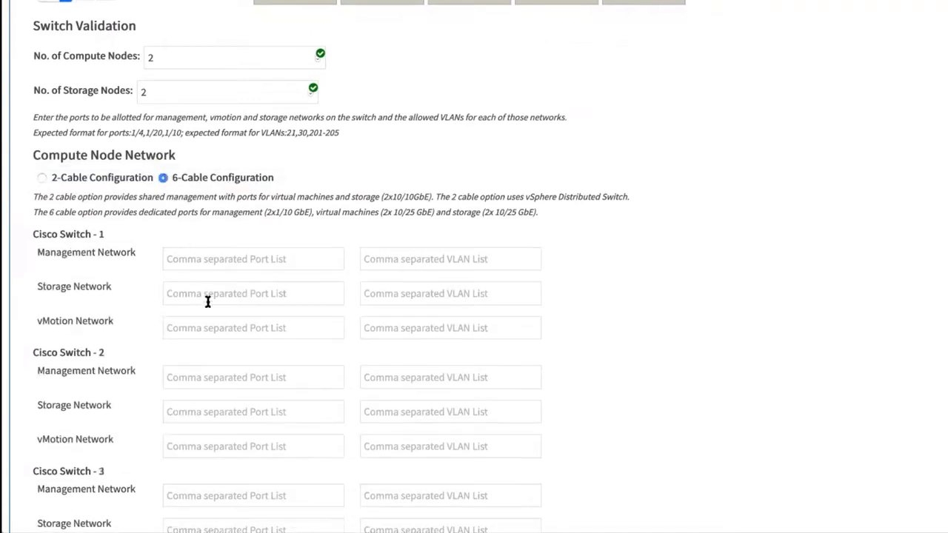
pyautogui.scroll(-2, 208, 301)
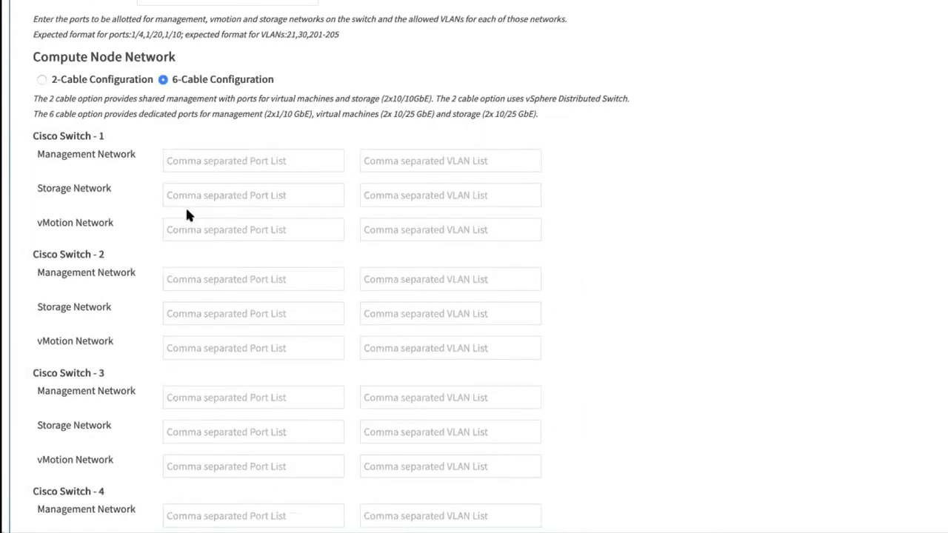
pyautogui.scroll(-4, 187, 214)
pyautogui.scroll(-4, 187, 212)
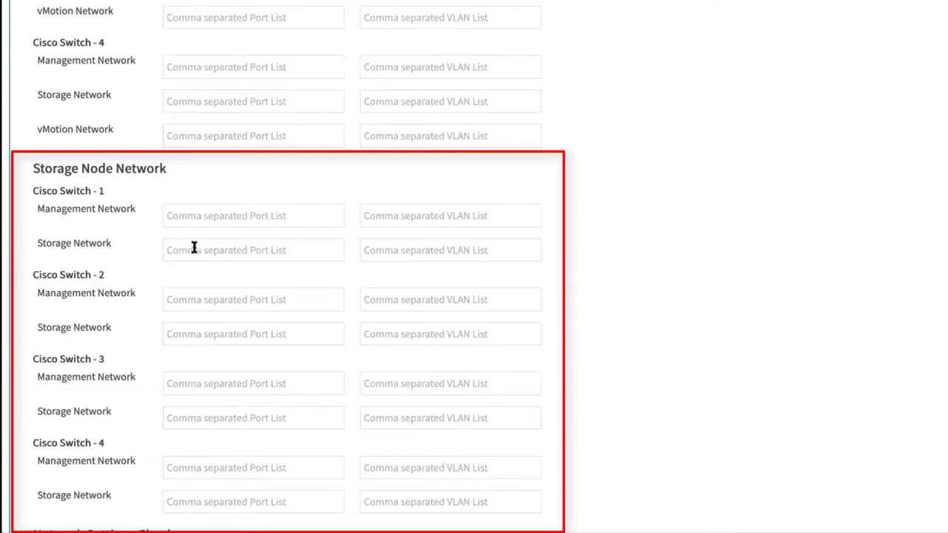
pyautogui.scroll(2, 194, 247)
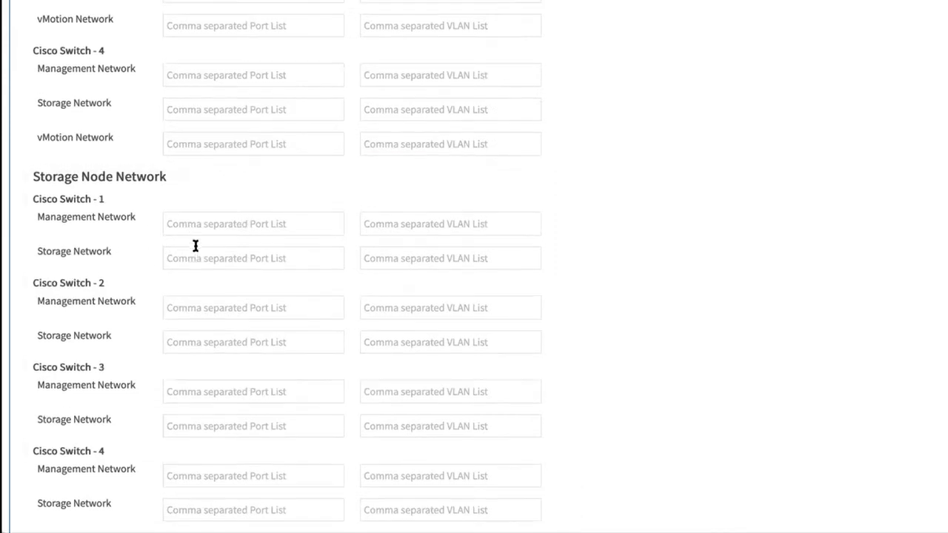
pyautogui.scroll(10, 195, 251)
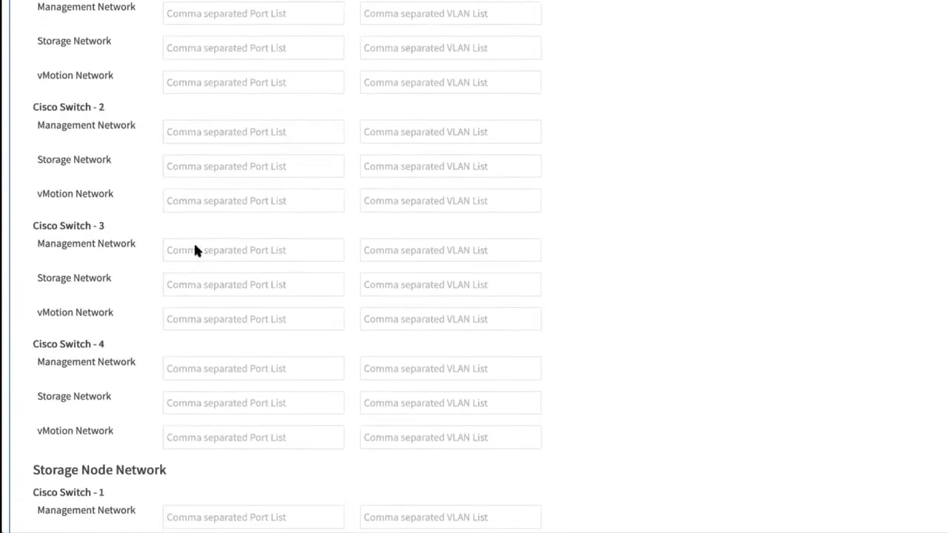
# Review the filled-in device rows and the compute node network's Shared Network port and VLAN lists for Cisco Switch - 1
pyautogui.click(276, 205)
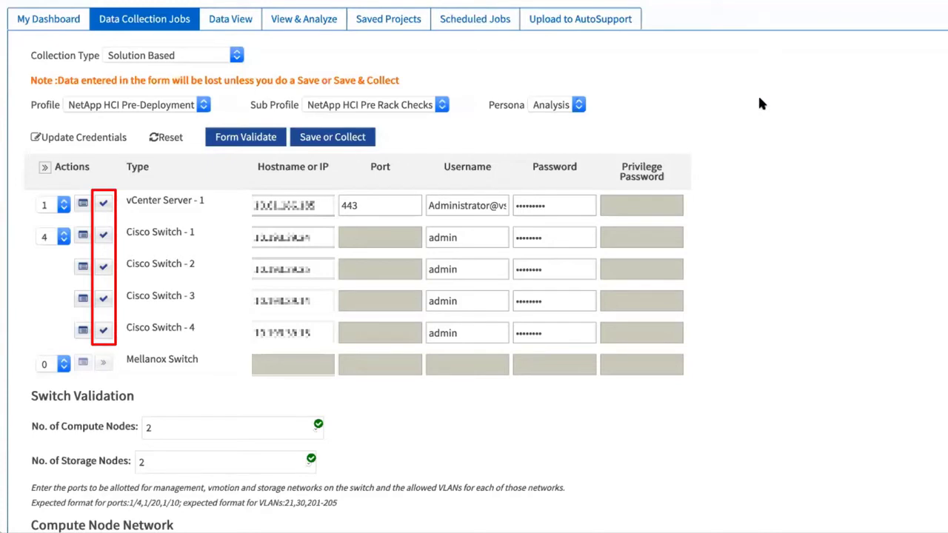
pyautogui.scroll(-5, 369, 252)
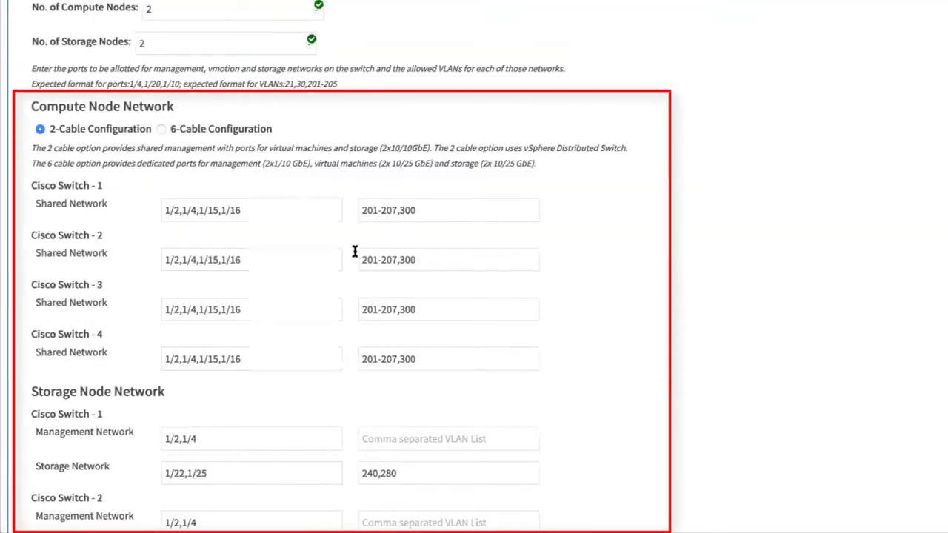
pyautogui.click(244, 212)
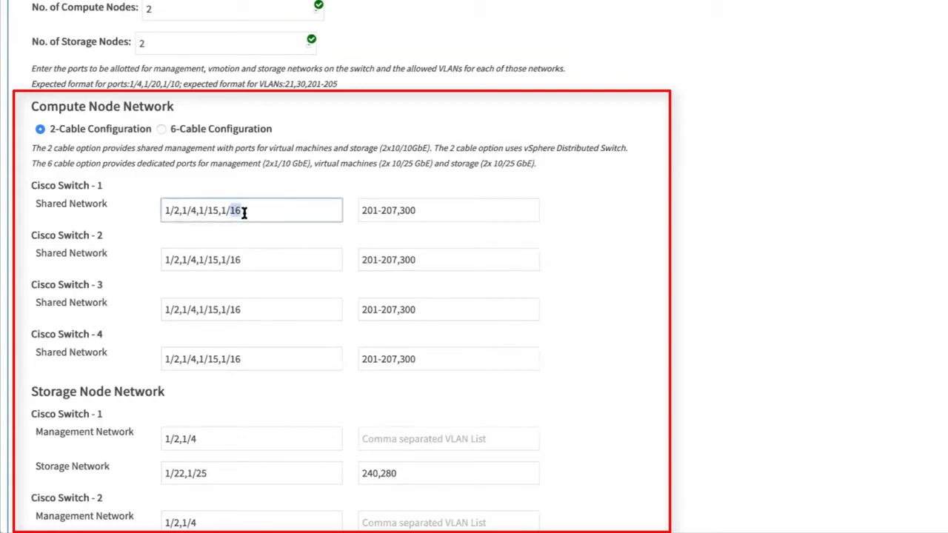
pyautogui.hotkey('ctrl', 'a')
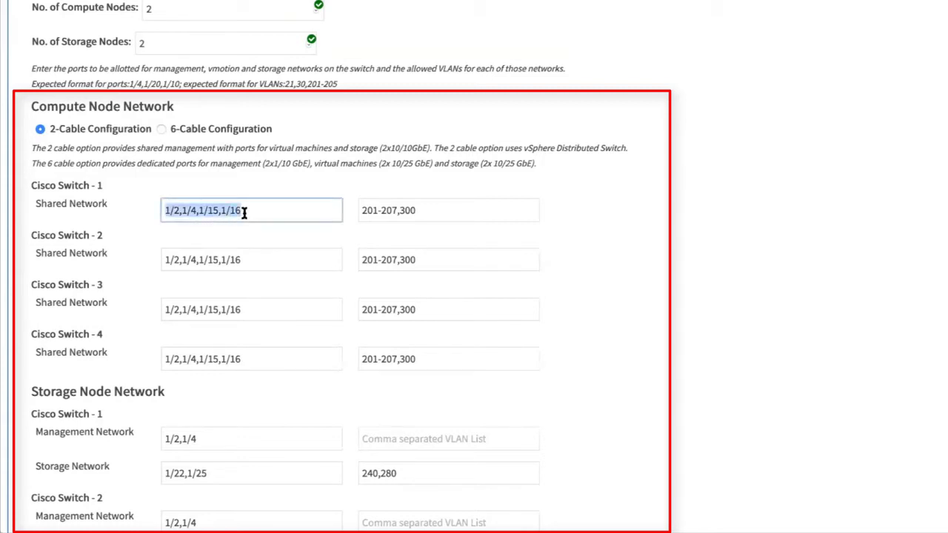
pyautogui.click(424, 206)
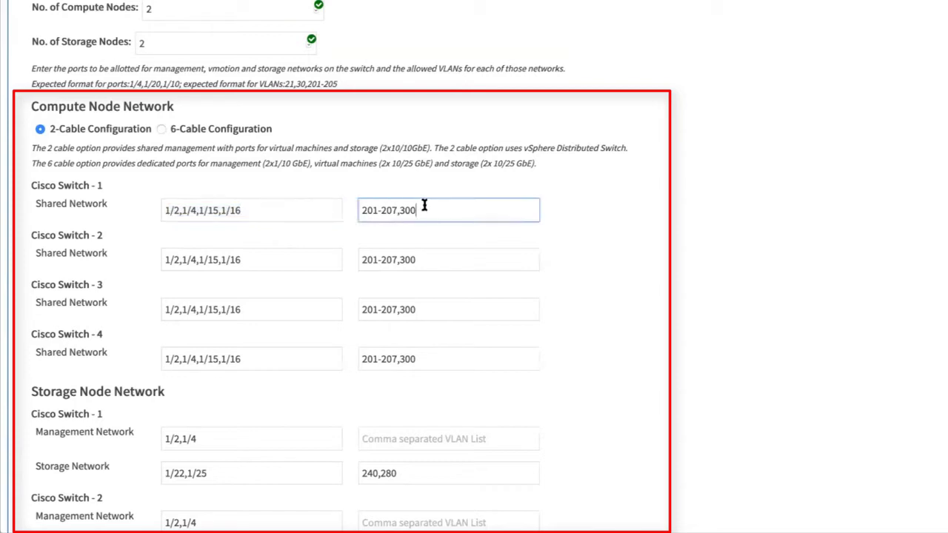
pyautogui.hotkey('ctrl', 'a')
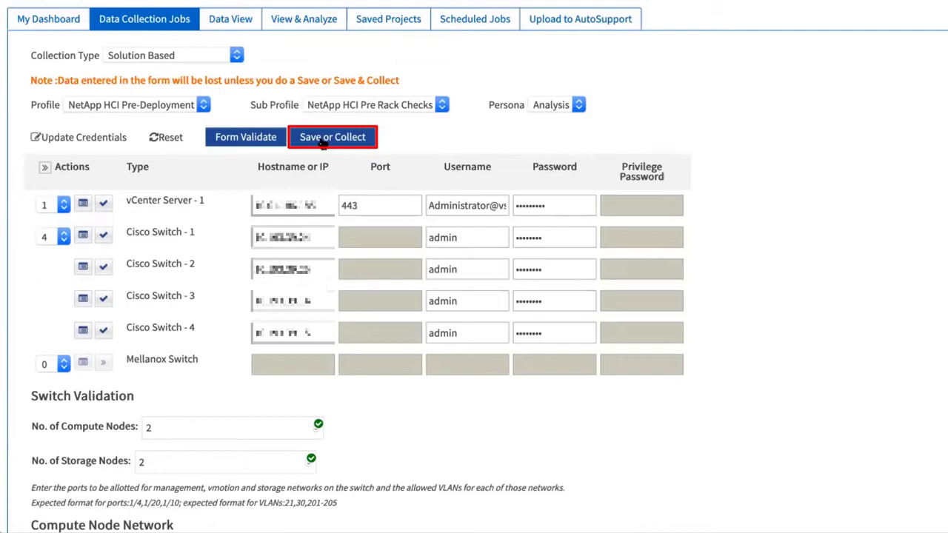
# Save the collection as project NetAppHCI and start collecting its data
pyautogui.click(323, 143)
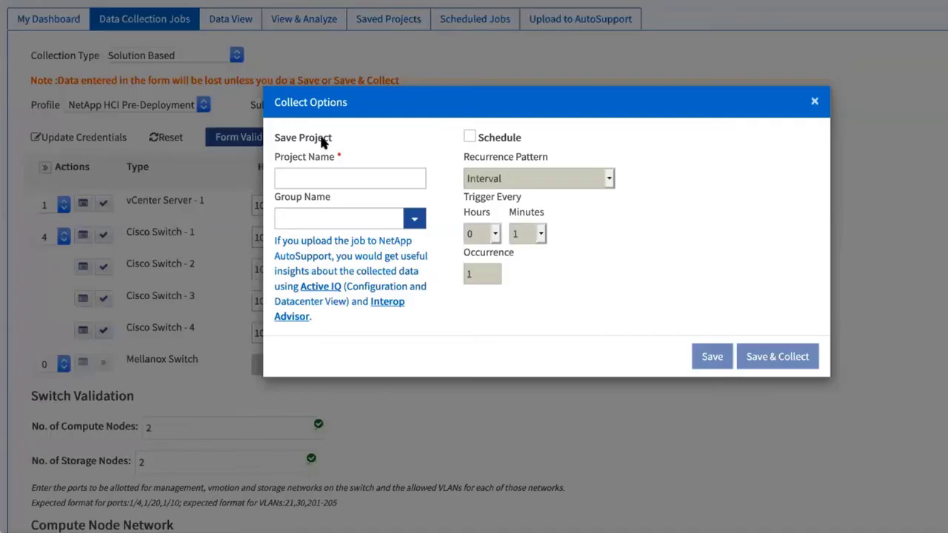
pyautogui.click(322, 185)
pyautogui.write('Net')
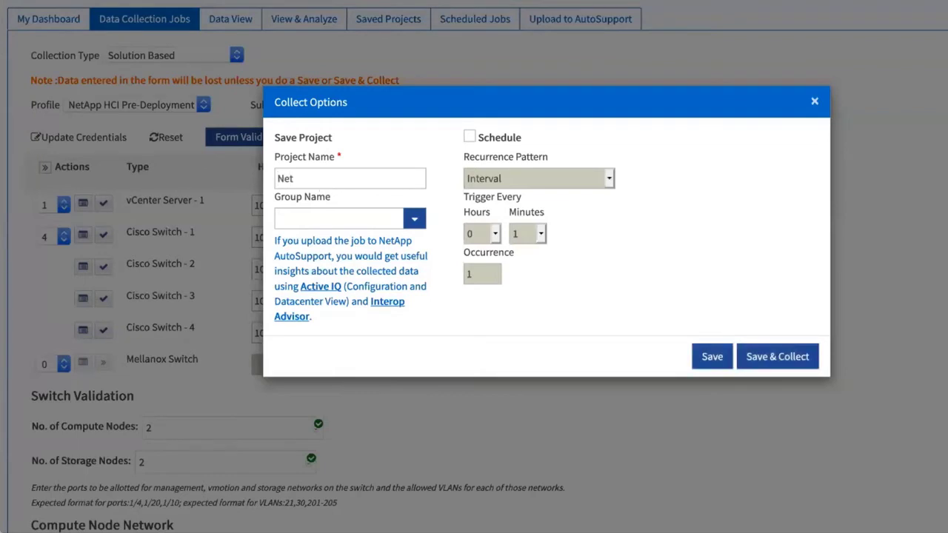
pyautogui.write('AppHCI')
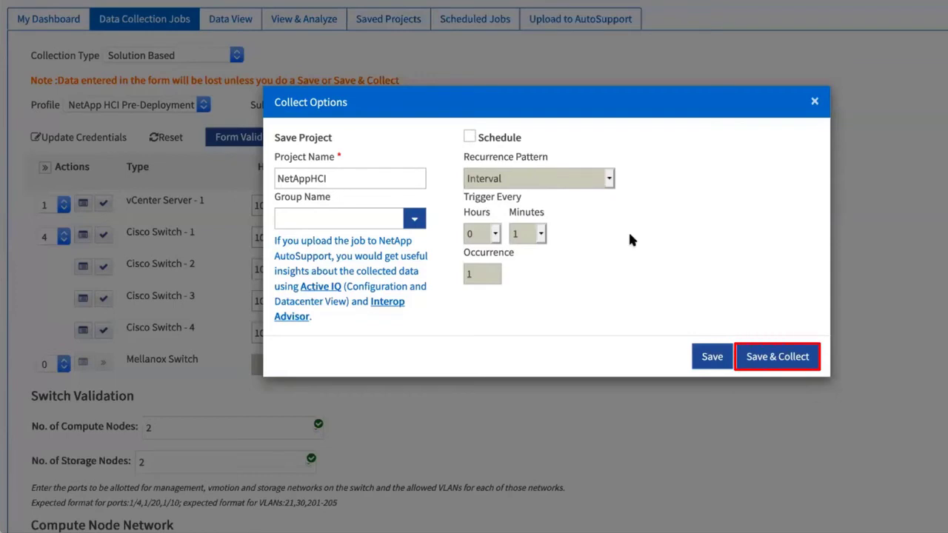
pyautogui.click(781, 361)
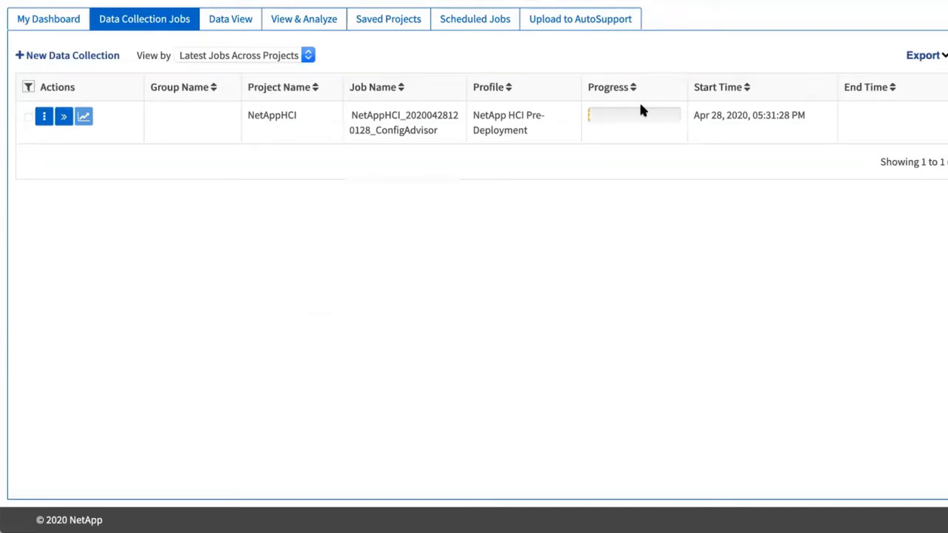
# Check the per-device collection progress and log of the NetAppHCI job, and open the job's analysis
pyautogui.click(65, 119)
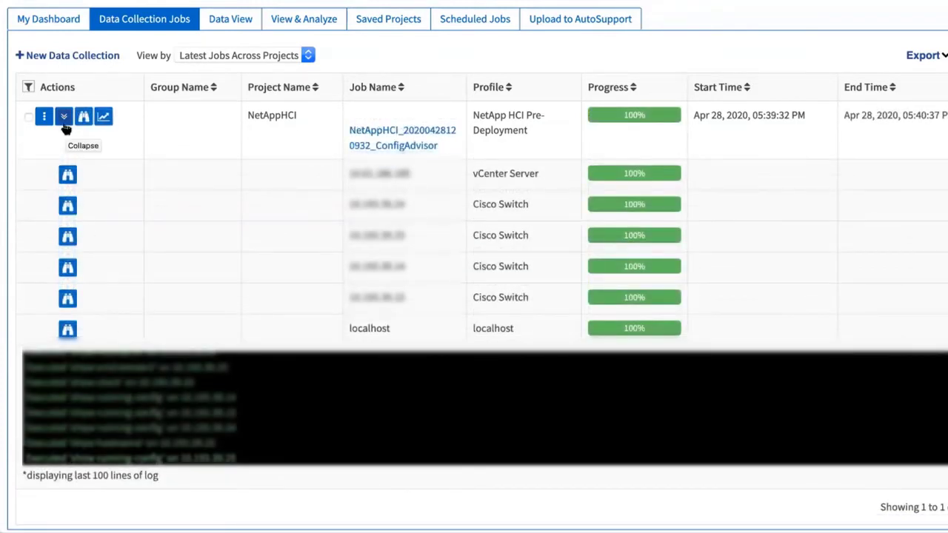
pyautogui.click(65, 120)
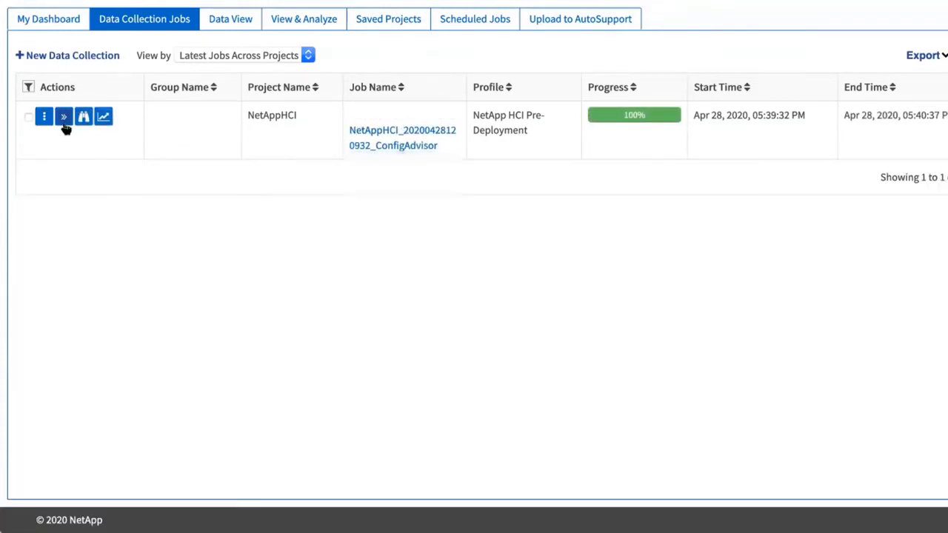
pyautogui.click(102, 118)
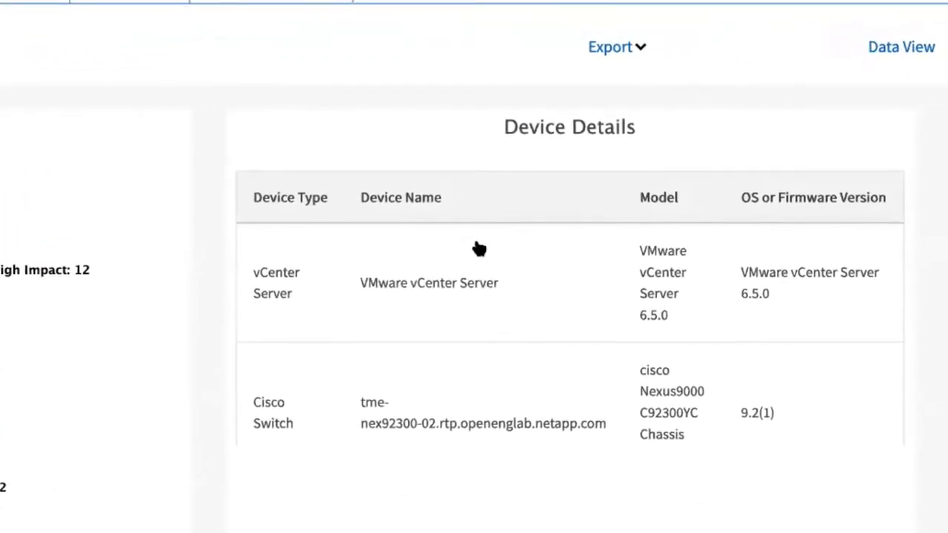
# Open the detailed summary from the Health Report's Pass slice and examine the configuration check rules, details and recommendations
pyautogui.scroll(-1, 478, 248)
pyautogui.scroll(1, 477, 248)
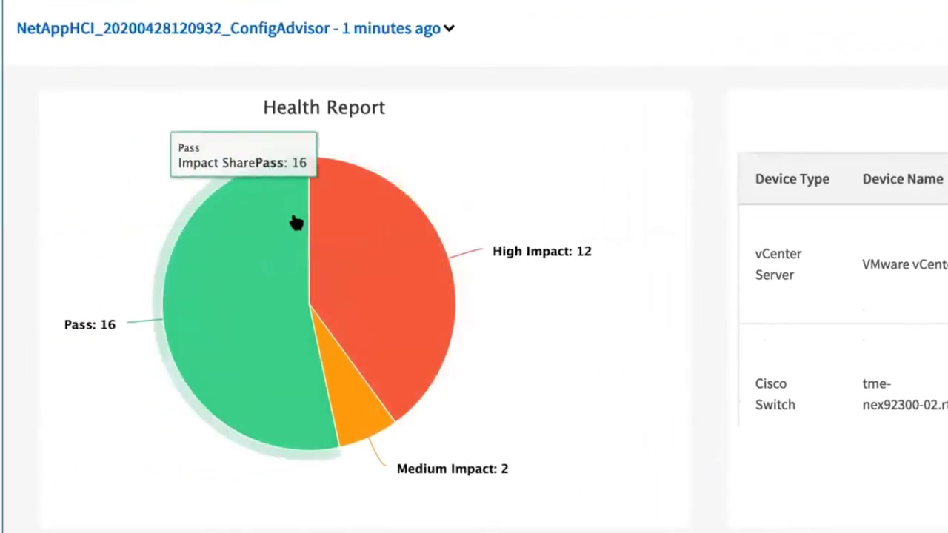
pyautogui.click(277, 245)
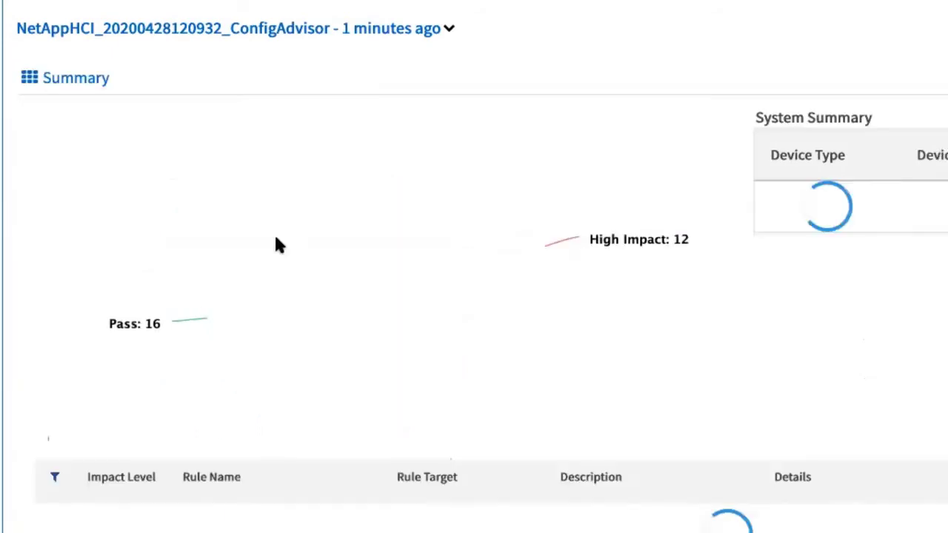
pyautogui.scroll(-1, 646, 238)
pyautogui.scroll(-1, 643, 232)
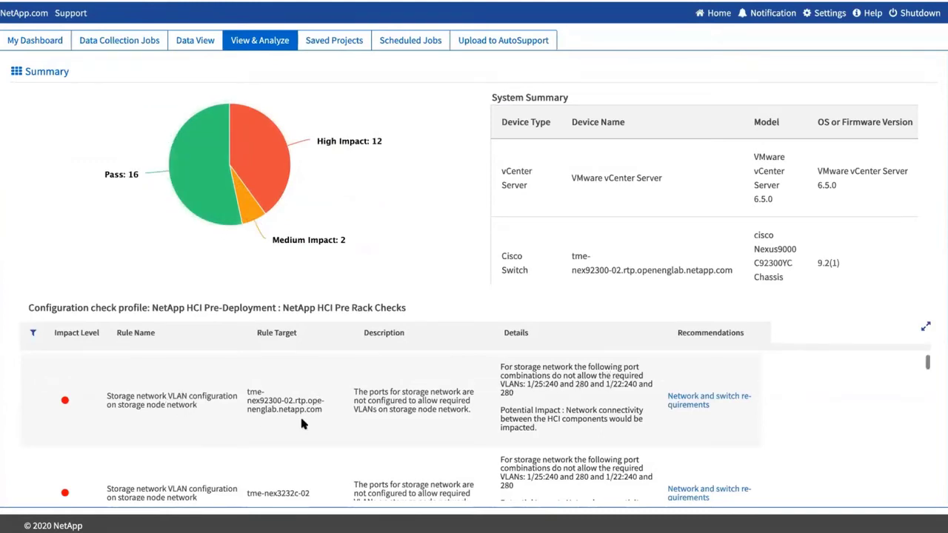
pyautogui.scroll(-10, 716, 406)
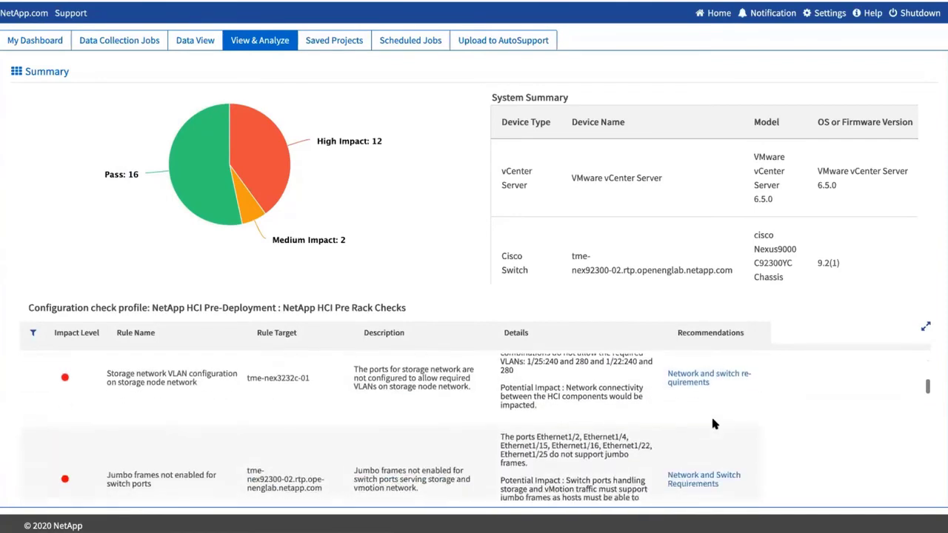
# Review the high and medium impact rules with their details and recommendations in the NetApp HCI Pre Rack Checks list
pyautogui.scroll(-7, 715, 424)
pyautogui.scroll(6, 714, 425)
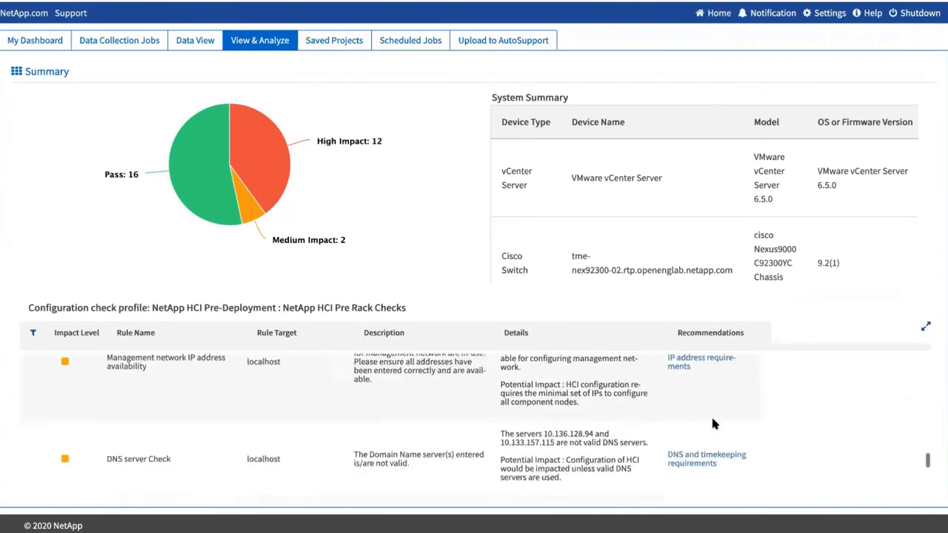
pyautogui.scroll(3, 555, 361)
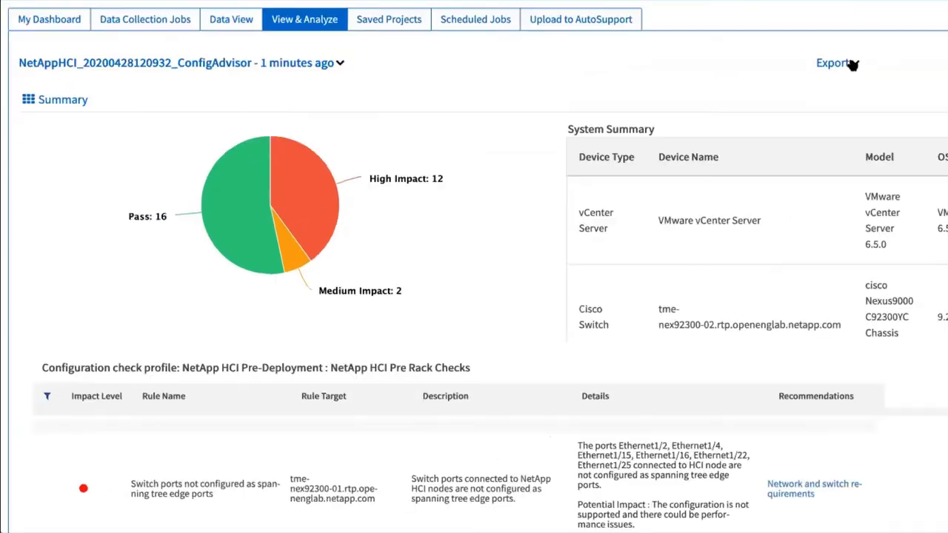
# Export the analysis as a PDF report with customized settings that also include Pass results in the Rule Report
pyautogui.click(851, 65)
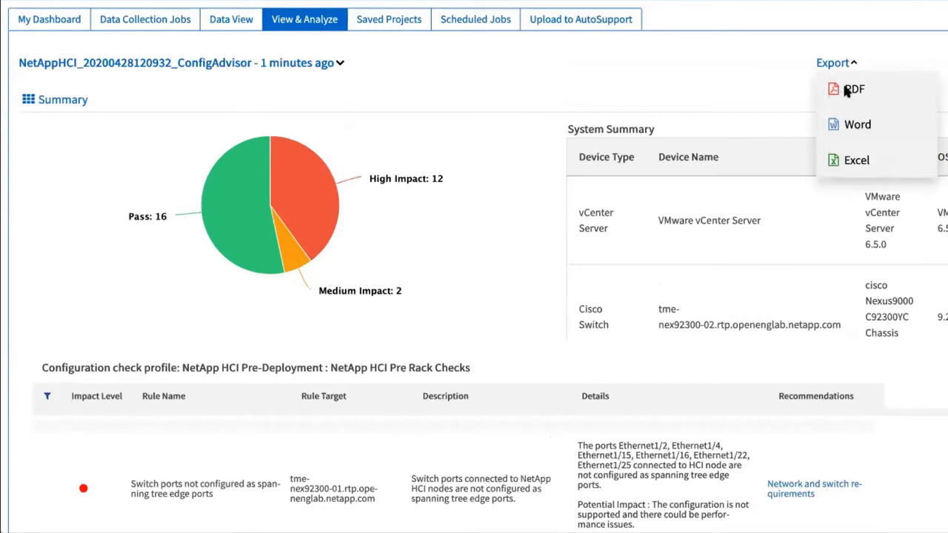
pyautogui.click(846, 90)
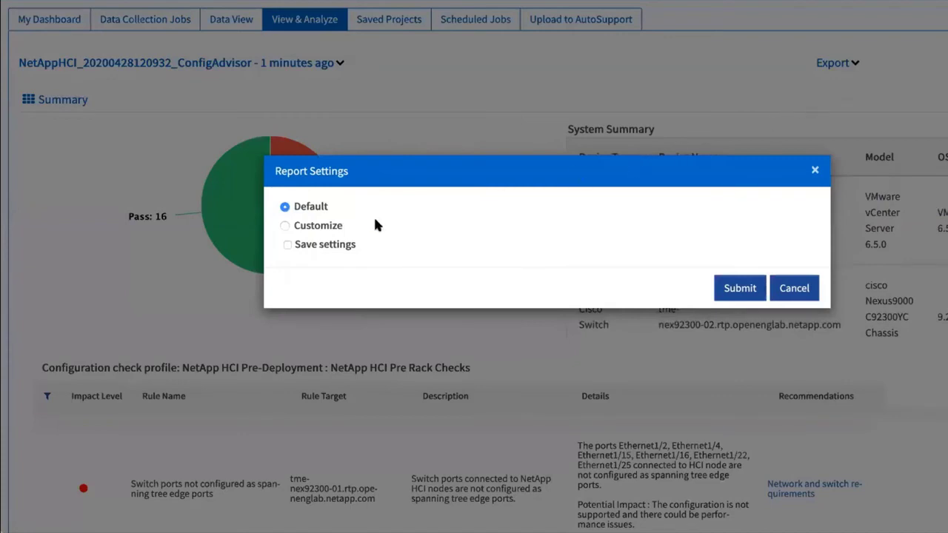
pyautogui.click(308, 225)
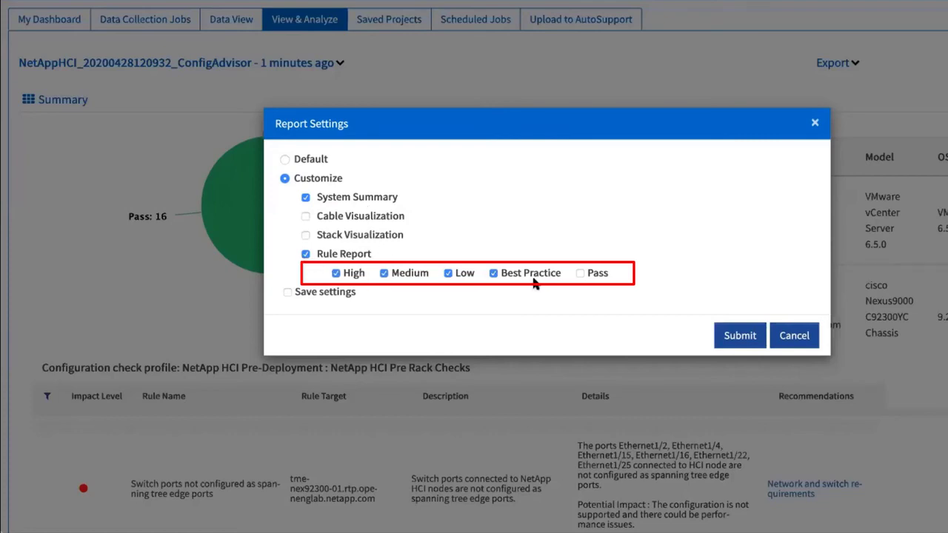
pyautogui.click(581, 272)
pyautogui.click(740, 333)
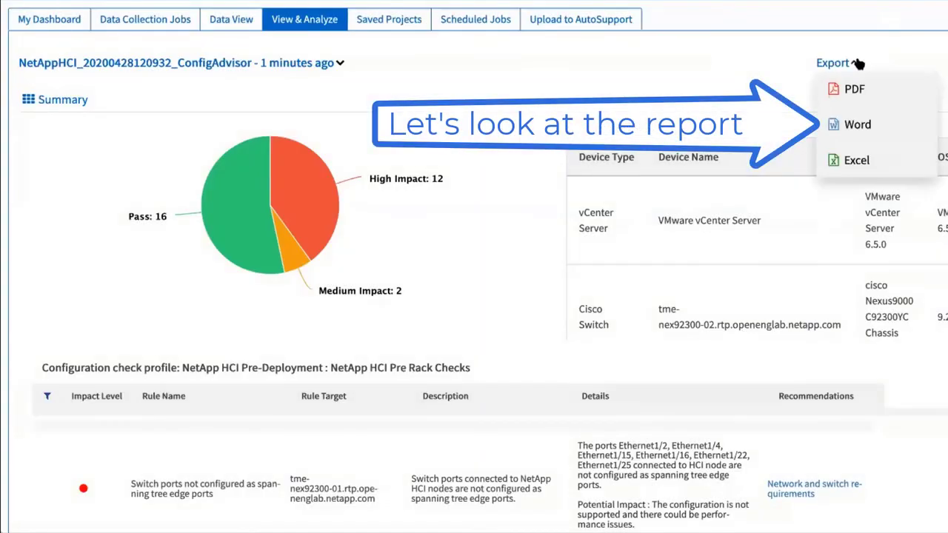
# Open the exported report and review the switch's show running-config output and the Management Network IP availability table
pyautogui.click(855, 126)
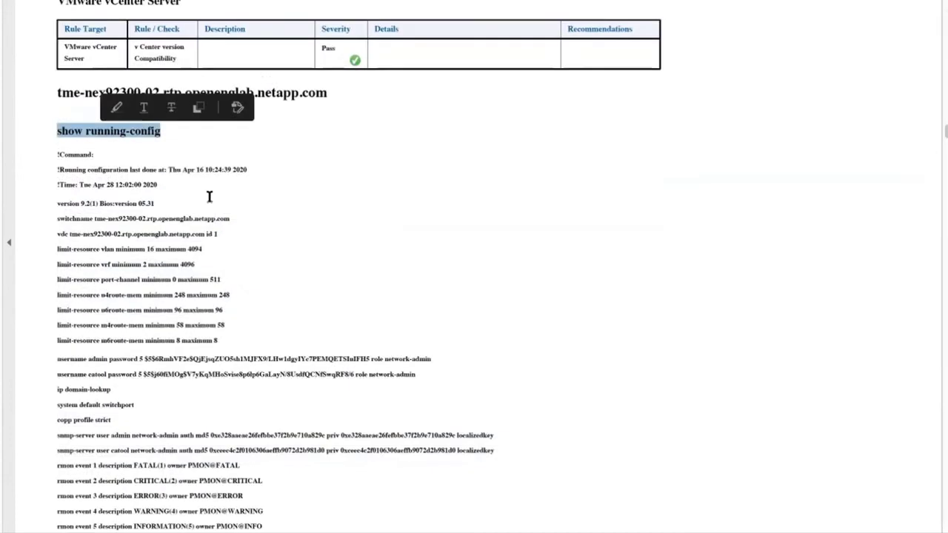
pyautogui.click(209, 197)
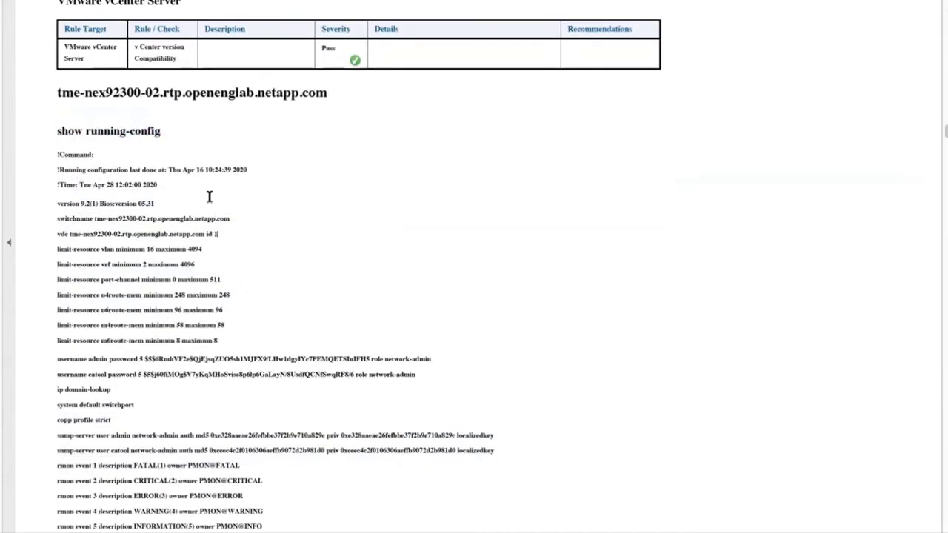
pyautogui.scroll(-1, 218, 229)
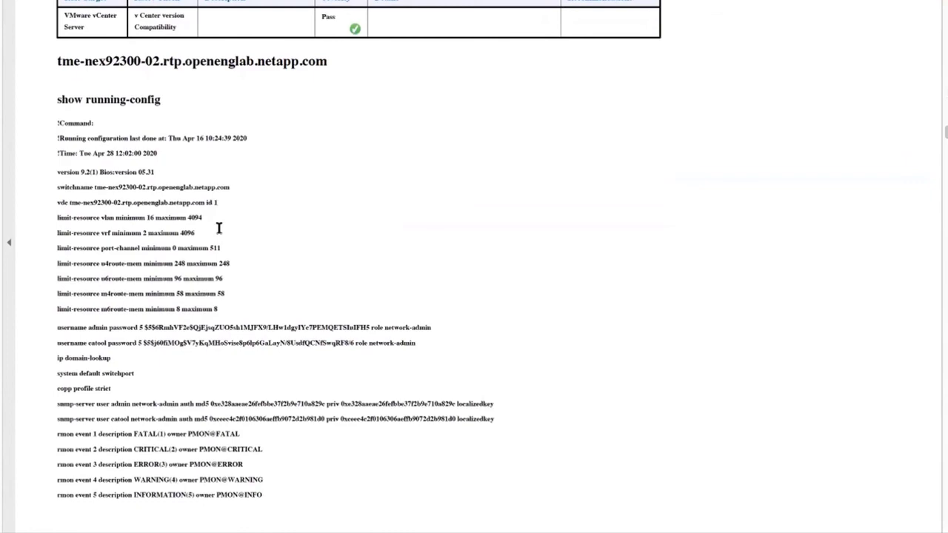
pyautogui.scroll(-1, 218, 228)
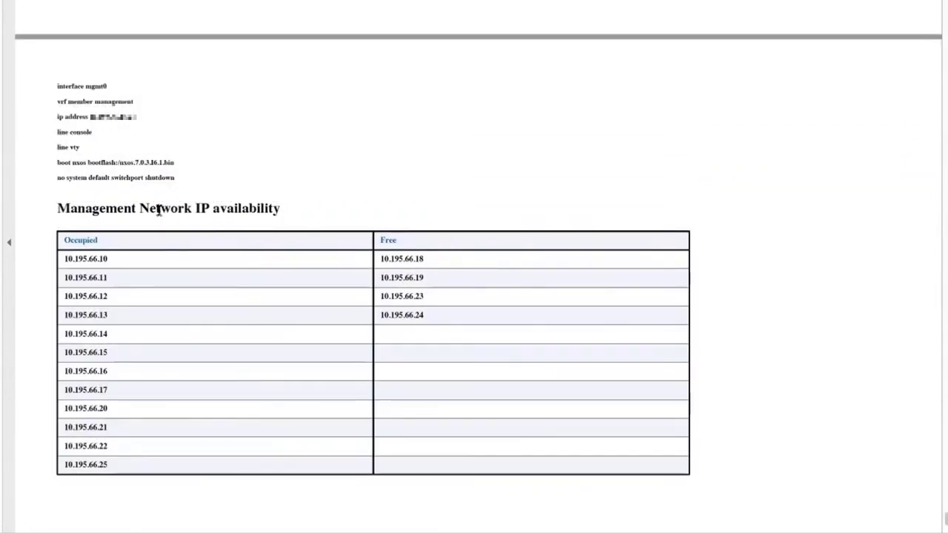